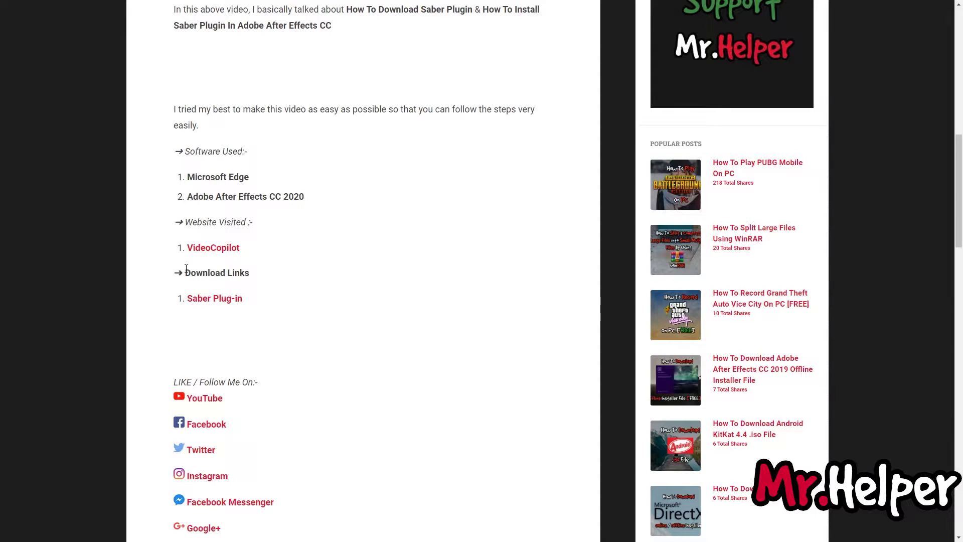
Step: Follow the Saber Plug-in download link to the Video Copilot page and start the Windows version's download
drag(186, 273, 256, 275)
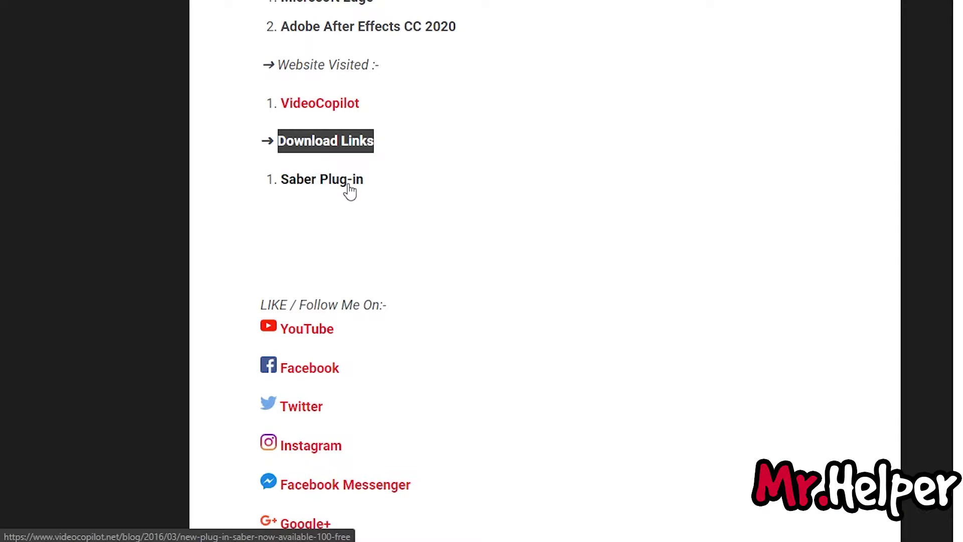
click(350, 190)
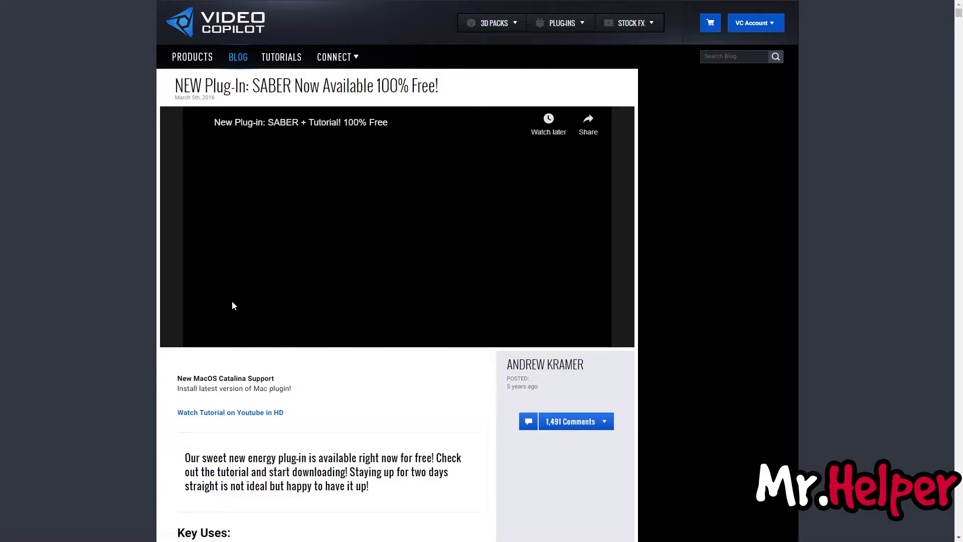
scroll(233, 305, down, 2)
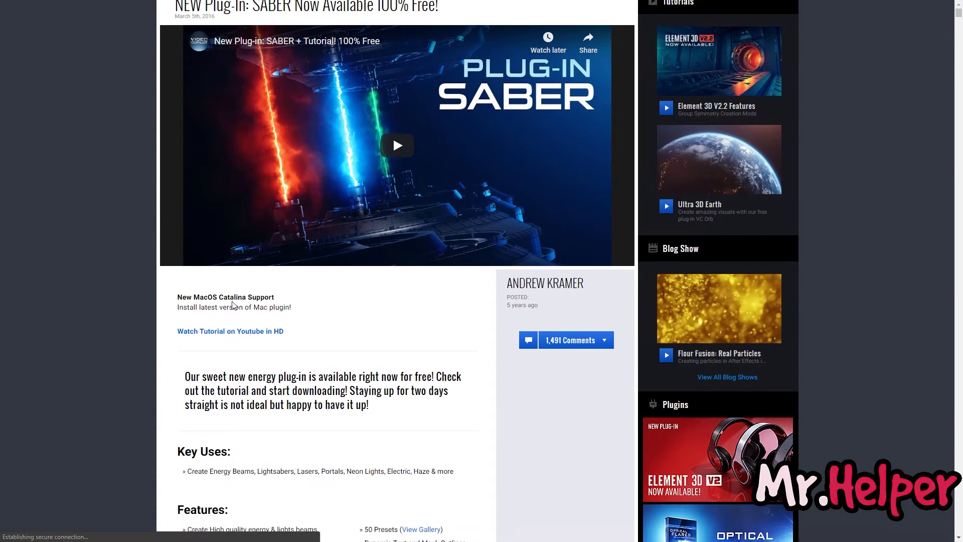
scroll(232, 305, down, 8)
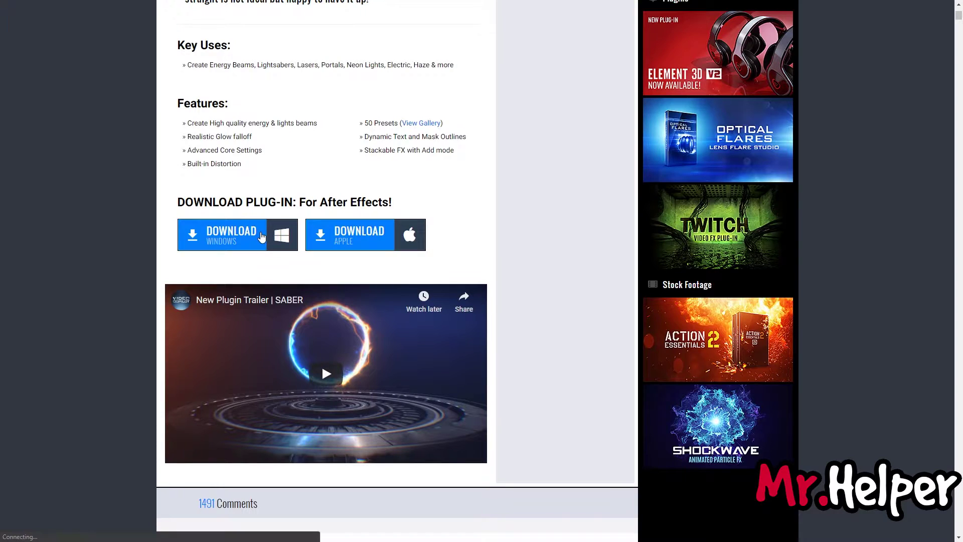
click(261, 236)
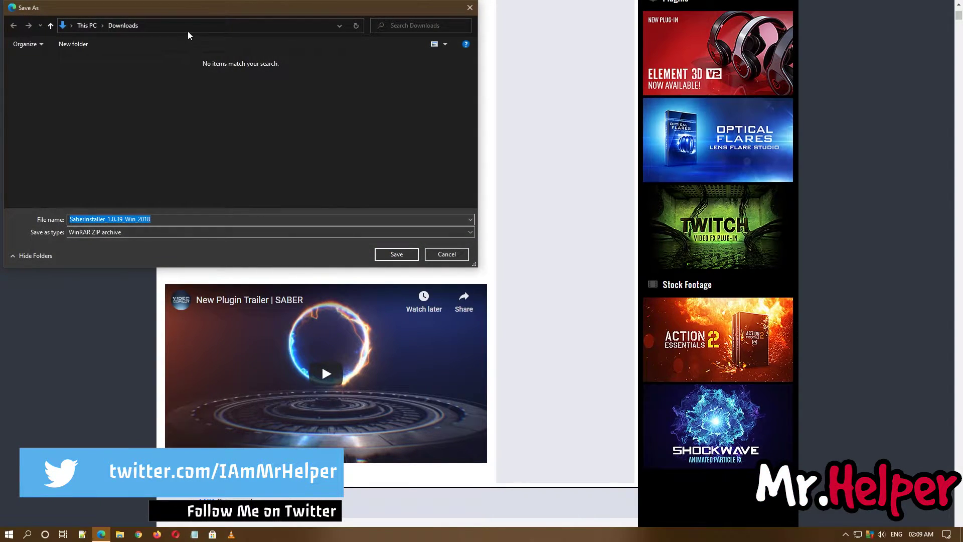
Step: Save the SaberInstaller_1.0.39_Win_2018 ZIP archive to the Desktop
click(185, 29)
text(Des)
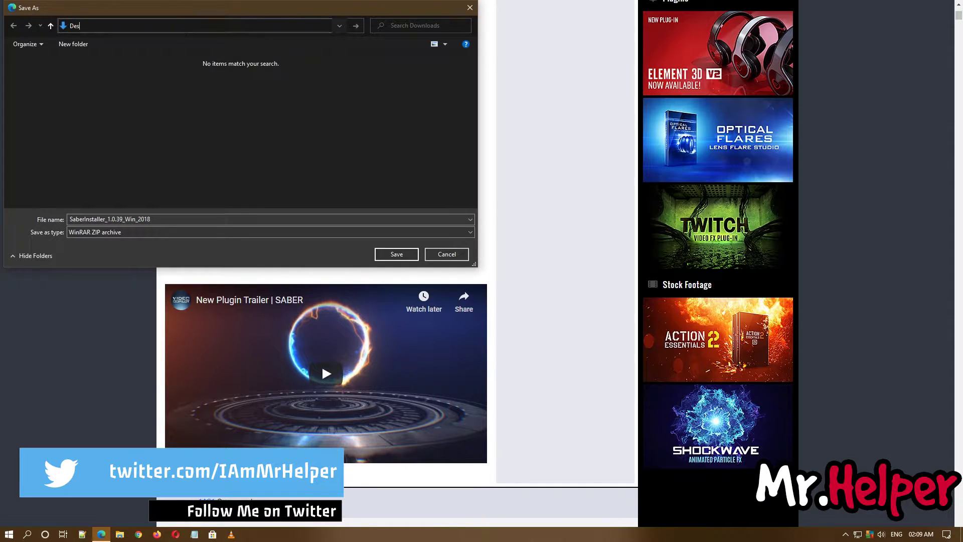
key(Down)
key(Return)
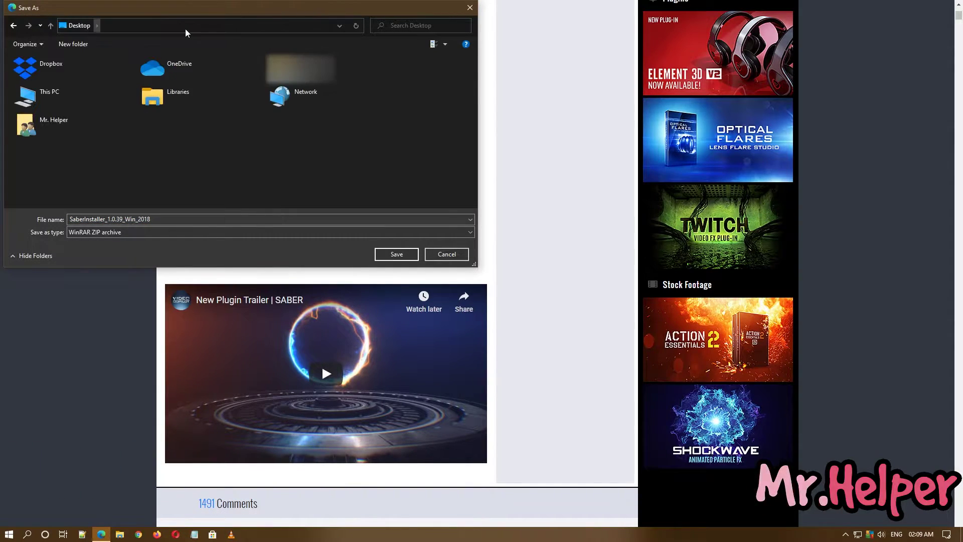
click(386, 253)
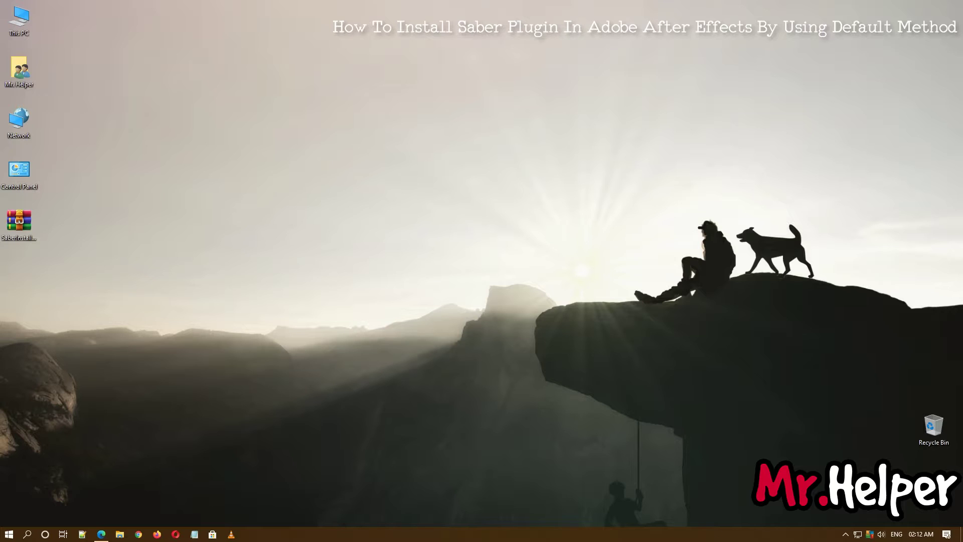
Step: Open the downloaded SaberInstaller ZIP archive on the desktop with File Explorer instead of WinRAR
right_click(20, 232)
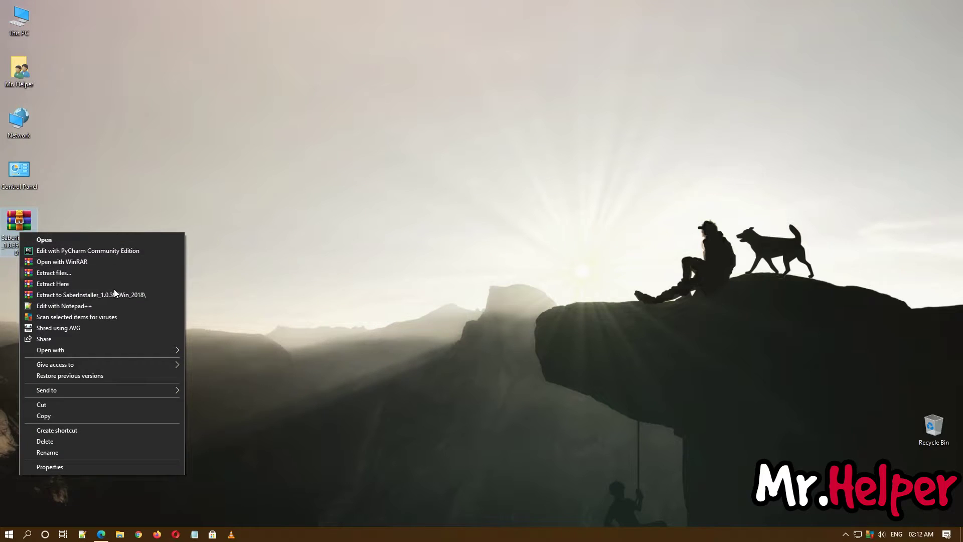
mouse_move(149, 347)
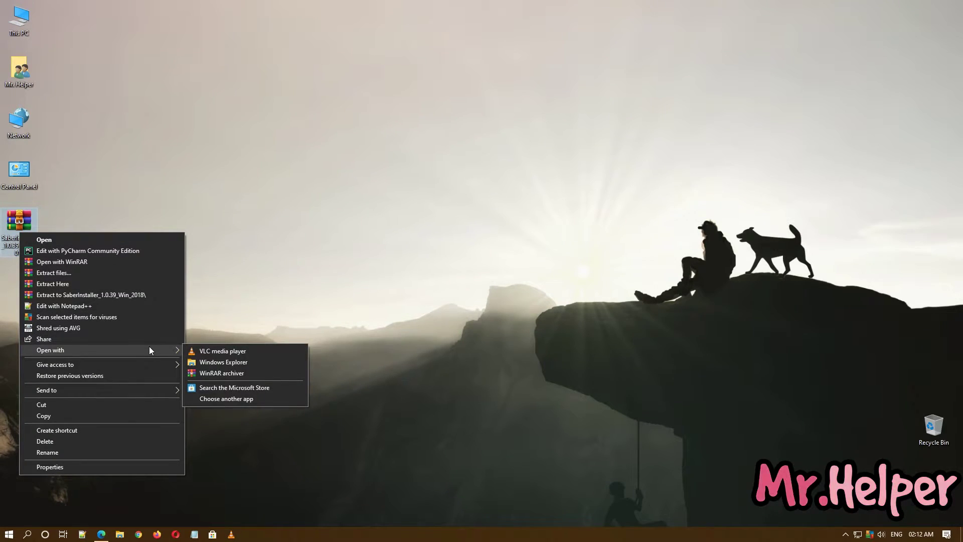
click(239, 399)
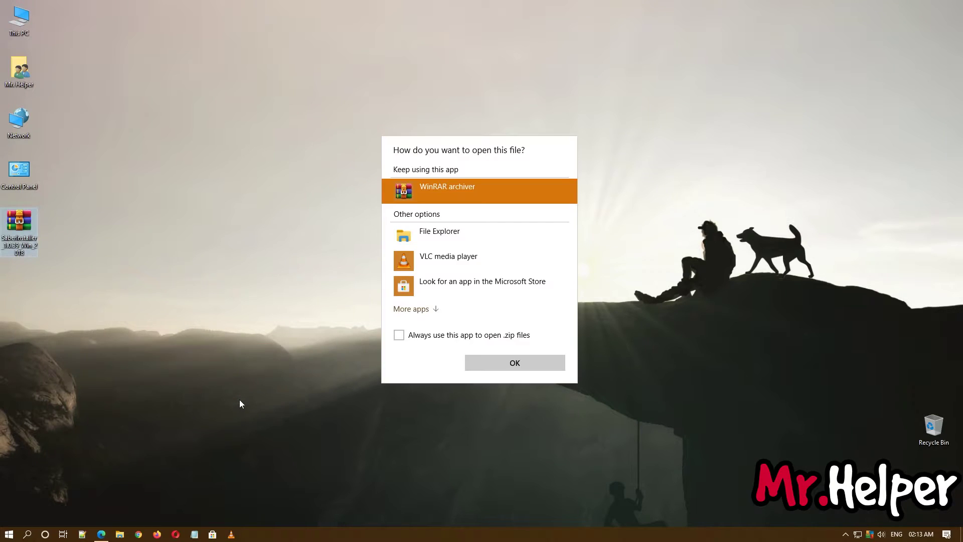
click(422, 232)
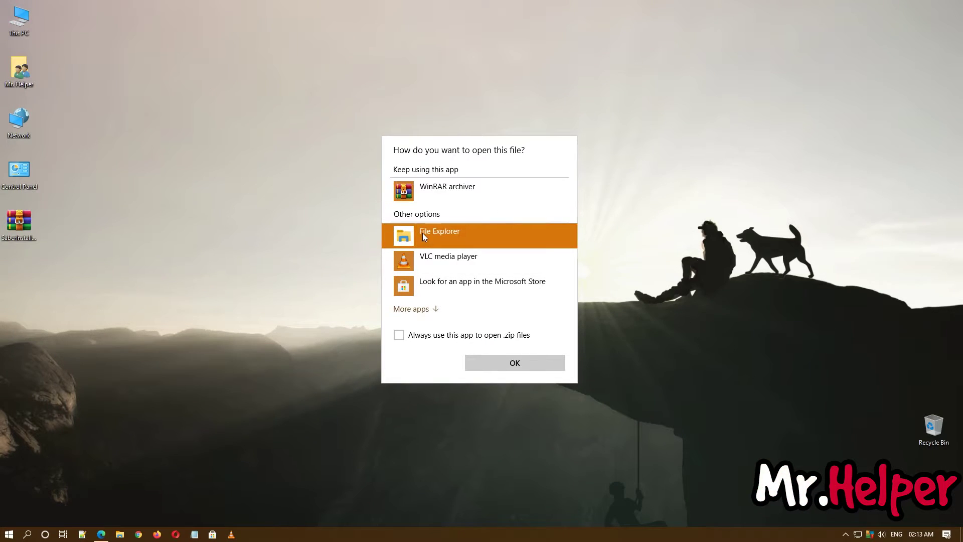
click(500, 363)
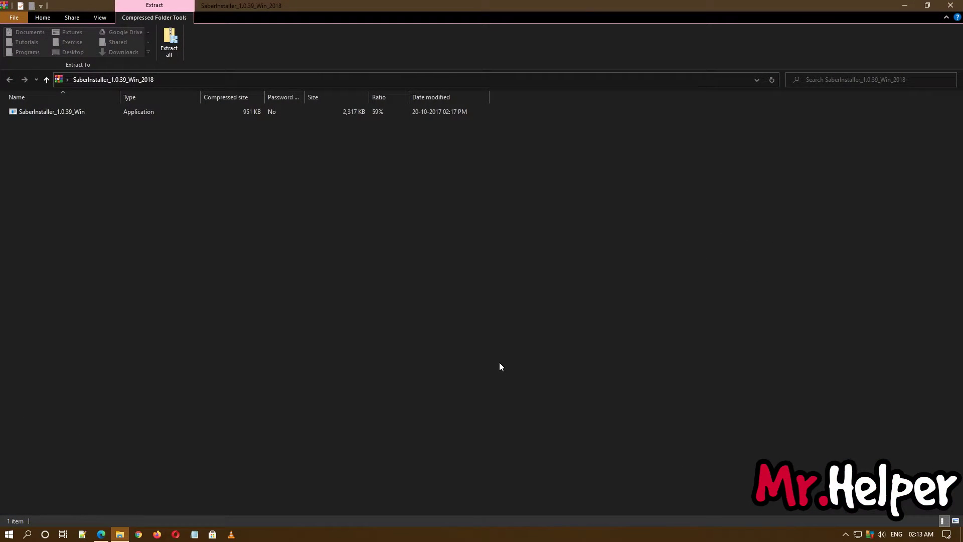
Step: Copy the SaberInstaller_1.0.39_Win application from the archive to the desktop and close the archive window
drag(497, 5, 616, 106)
drag(385, 220, 263, 257)
click(884, 110)
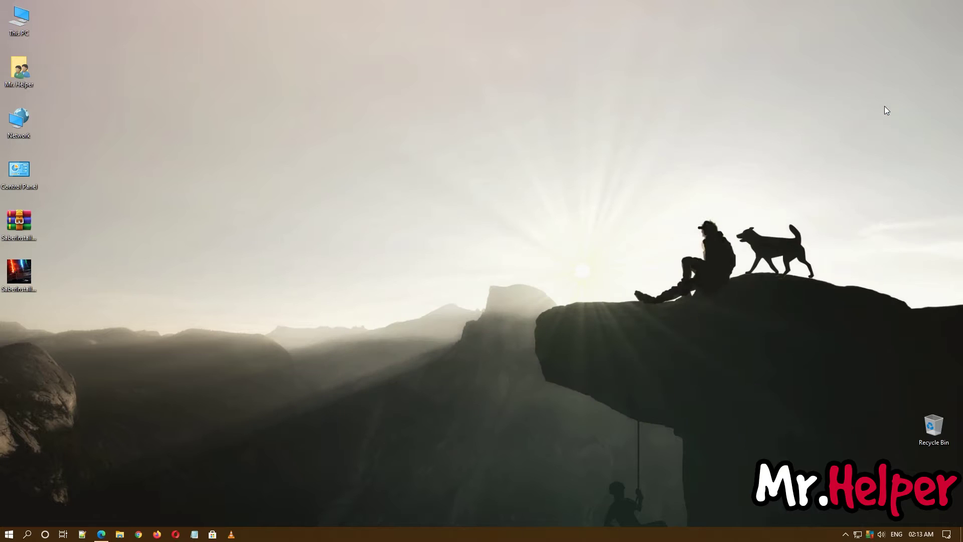
Step: Run the Saber installer from the desktop and install the plug-in for After Effects version 17.0
double_click(19, 273)
click(522, 364)
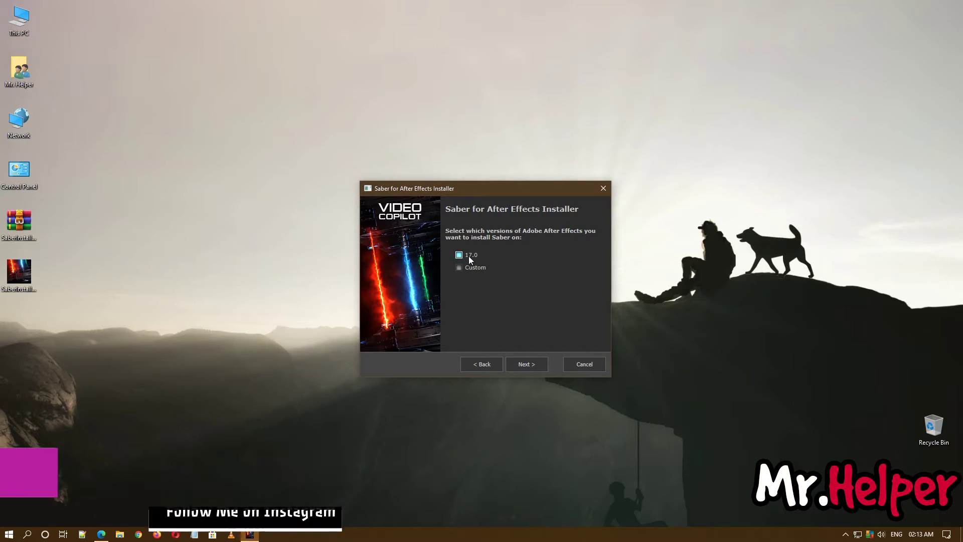
click(532, 362)
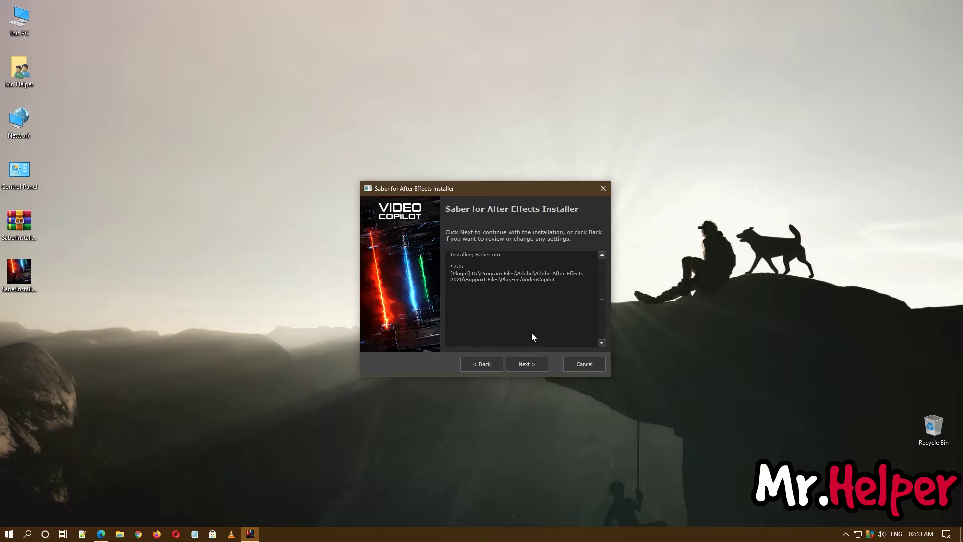
click(529, 363)
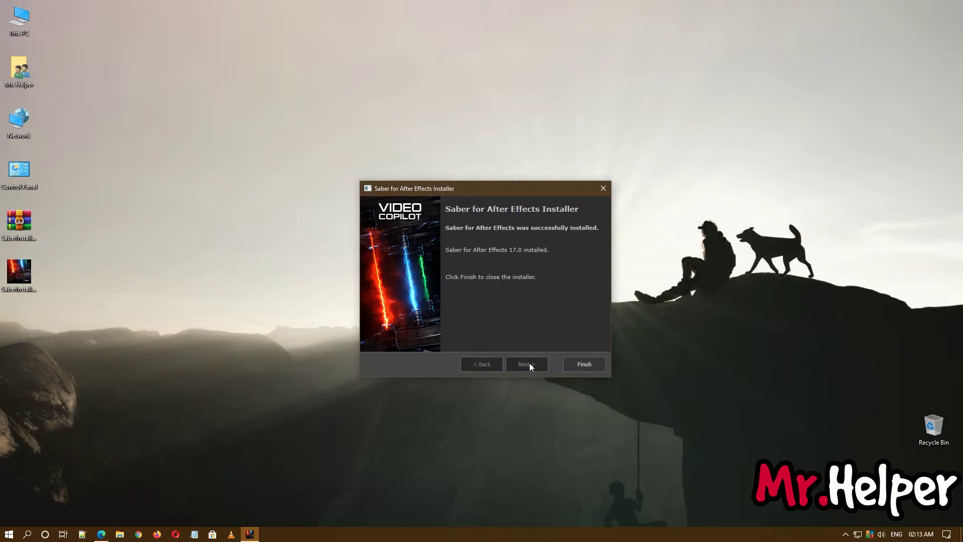
click(582, 362)
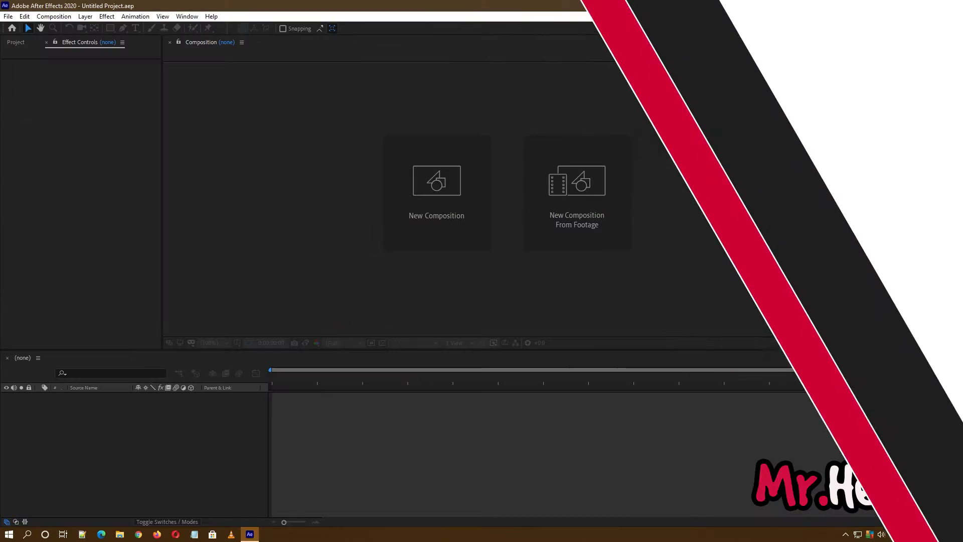
Step: In Adobe After Effects 2020, create a composition named Test with the HDTV 1080 29.97 preset
click(411, 191)
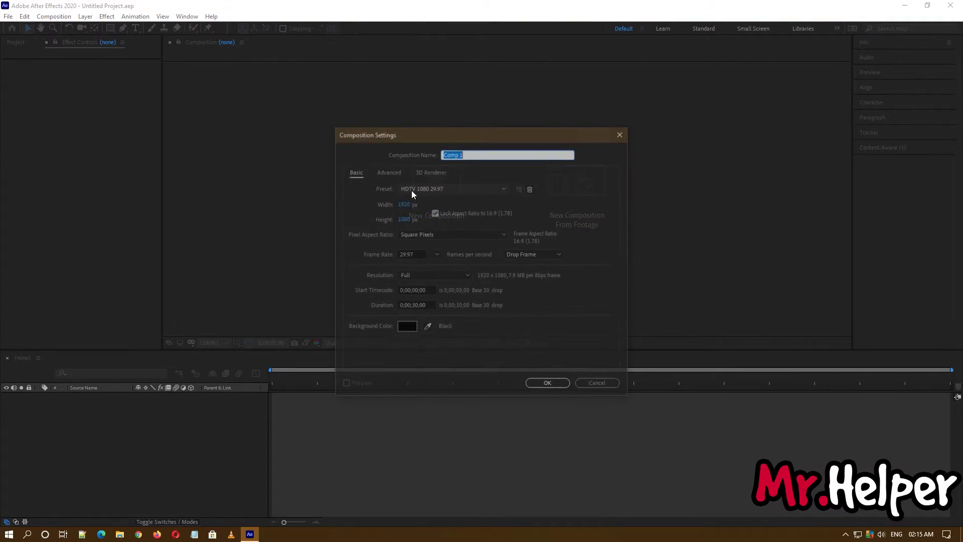
text(Test)
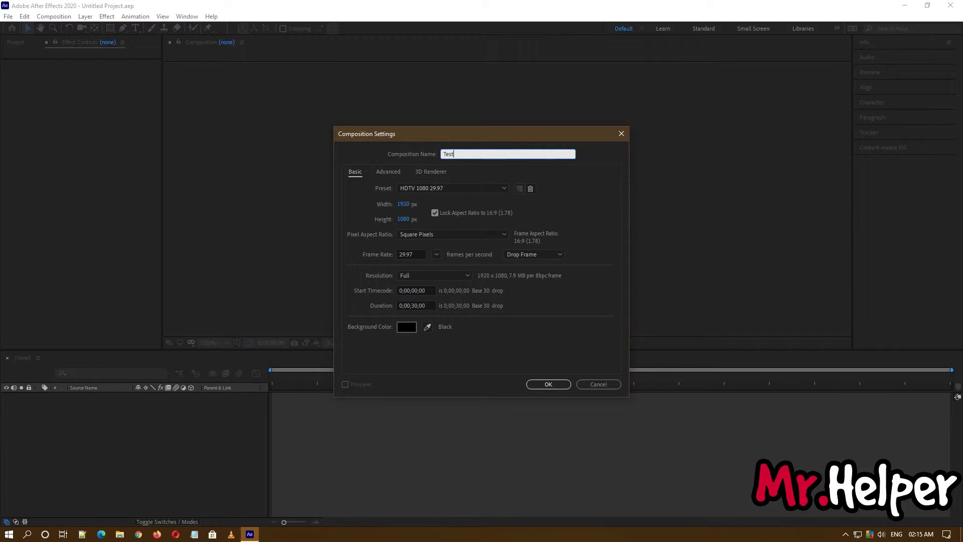
click(548, 384)
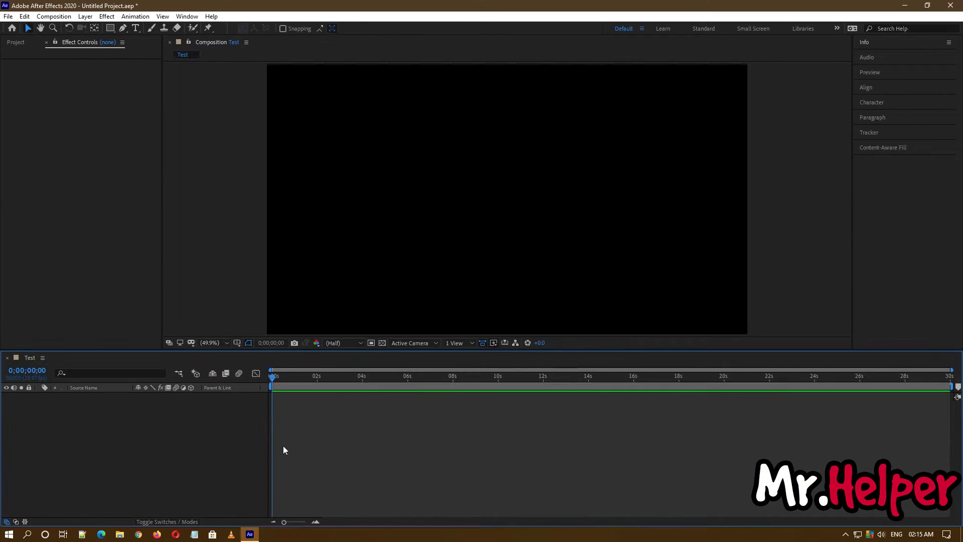
Step: Add a dark gray 1920 x 1080 px solid layer to the Test composition
right_click(215, 435)
mouse_move(301, 325)
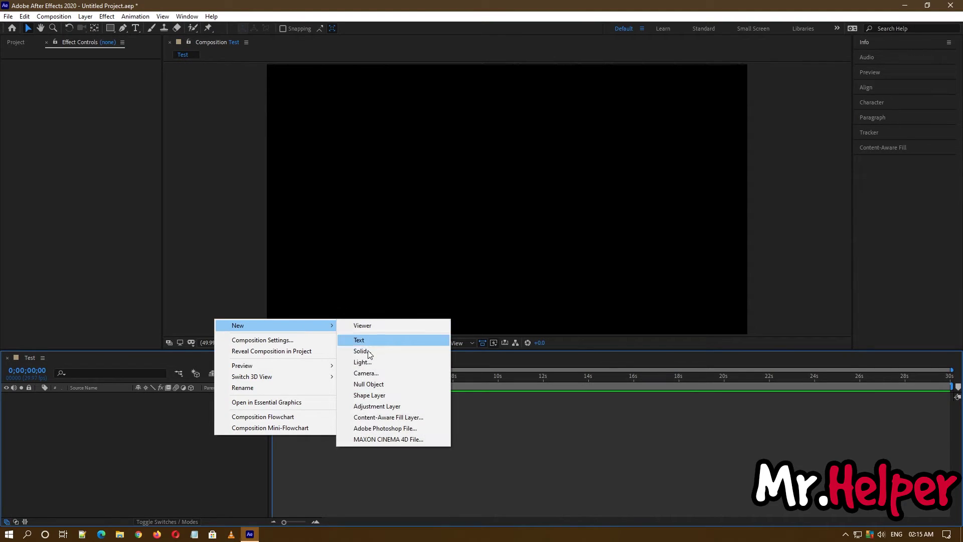
click(366, 351)
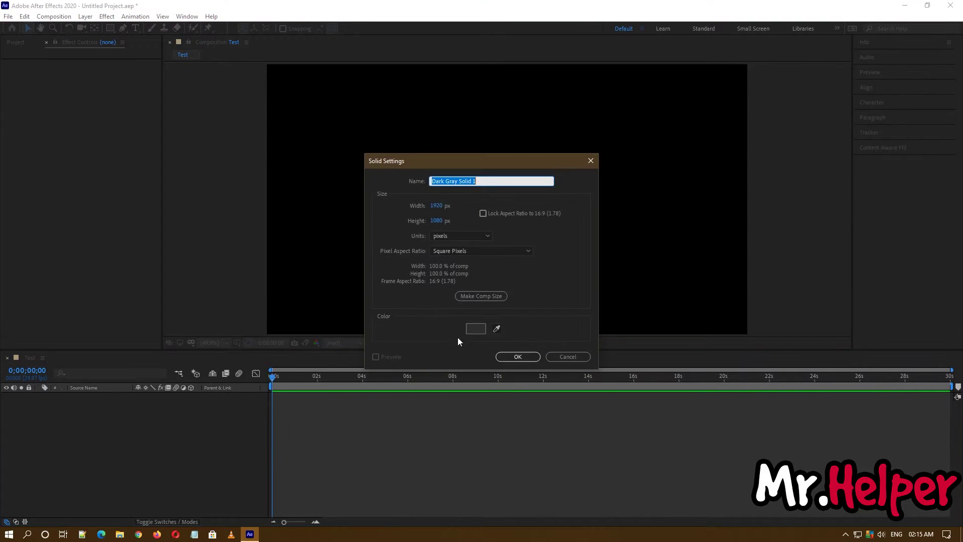
click(517, 356)
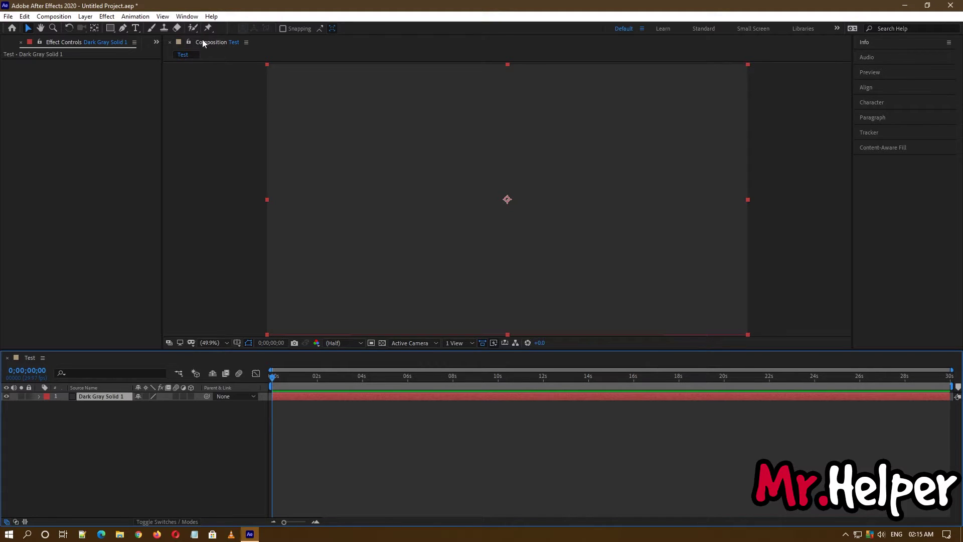
Step: Show Effects & Presets, search for "saber" and apply the Video Copilot Saber effect to the solid
click(187, 17)
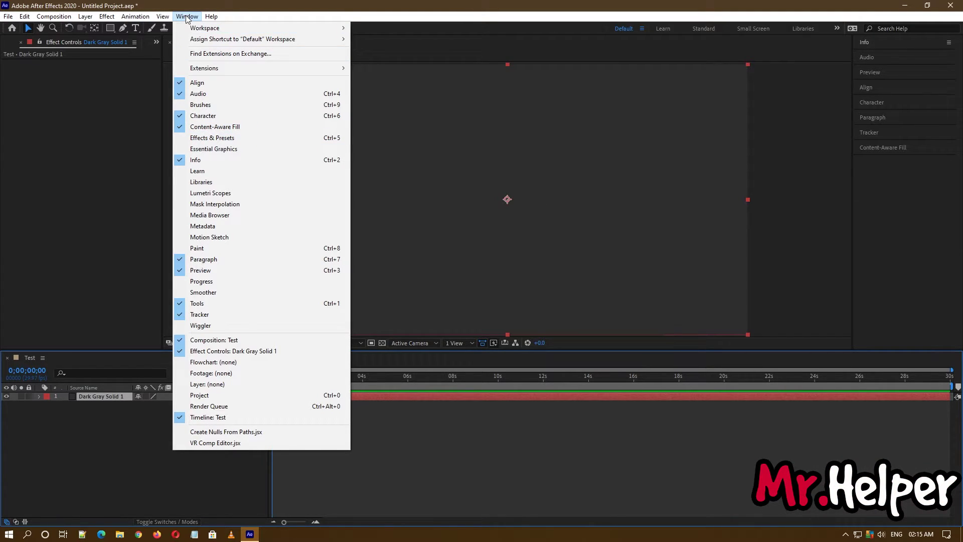
click(202, 139)
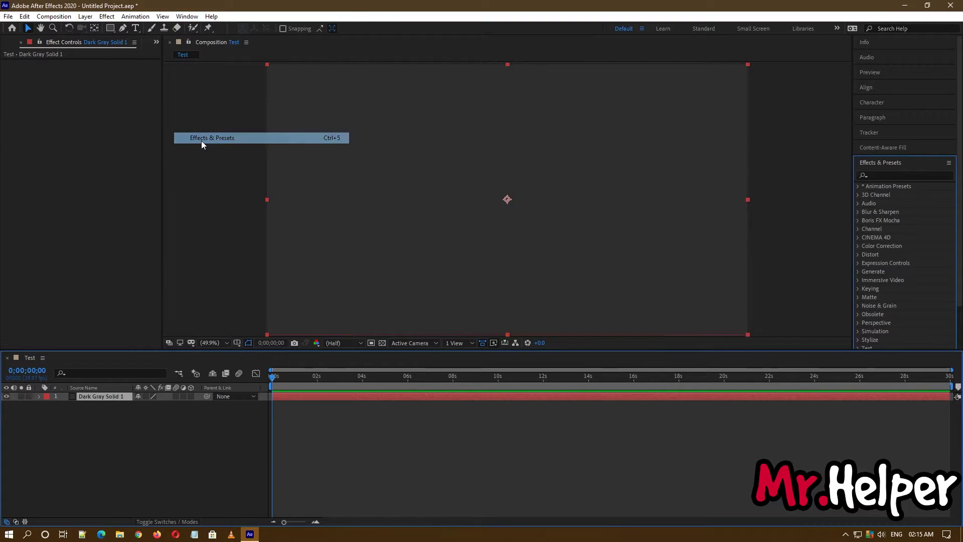
click(891, 176)
text(saber)
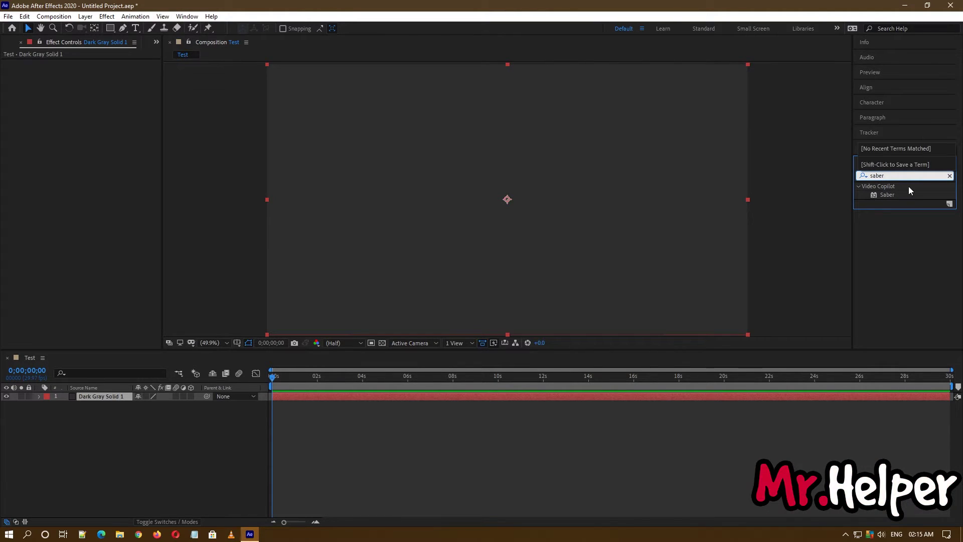
drag(889, 195, 601, 271)
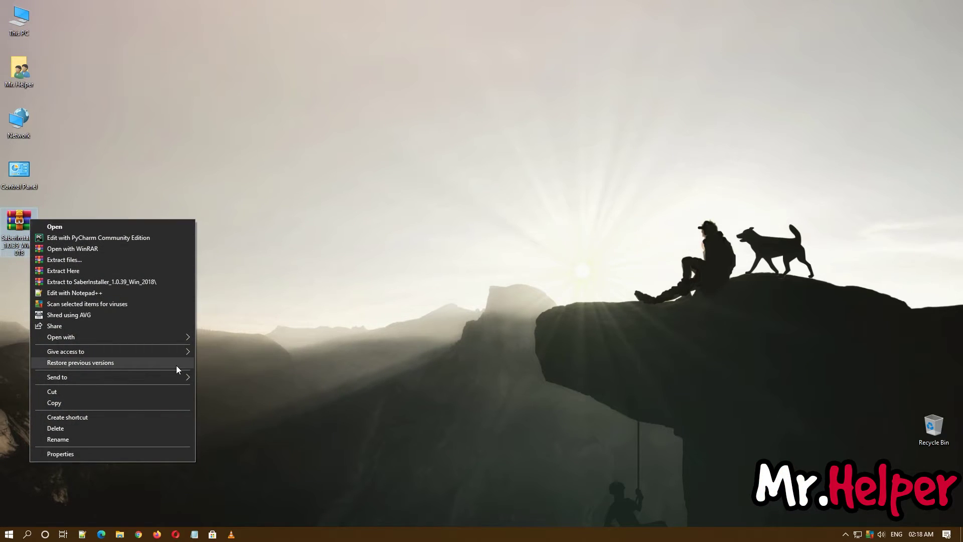
Step: From the desktop, open the SaberInstaller_1.0.39_Win_2018 archive with File Explorer
mouse_move(186, 340)
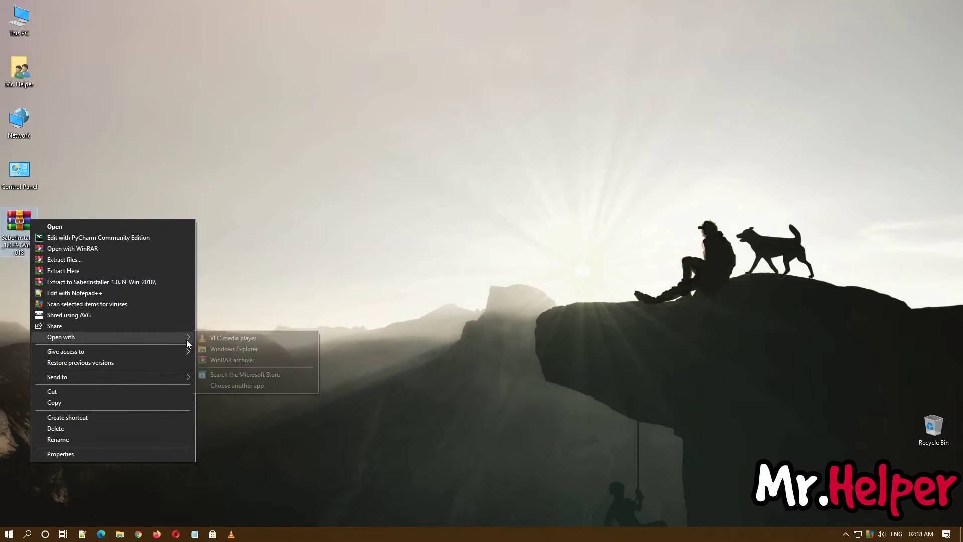
click(234, 387)
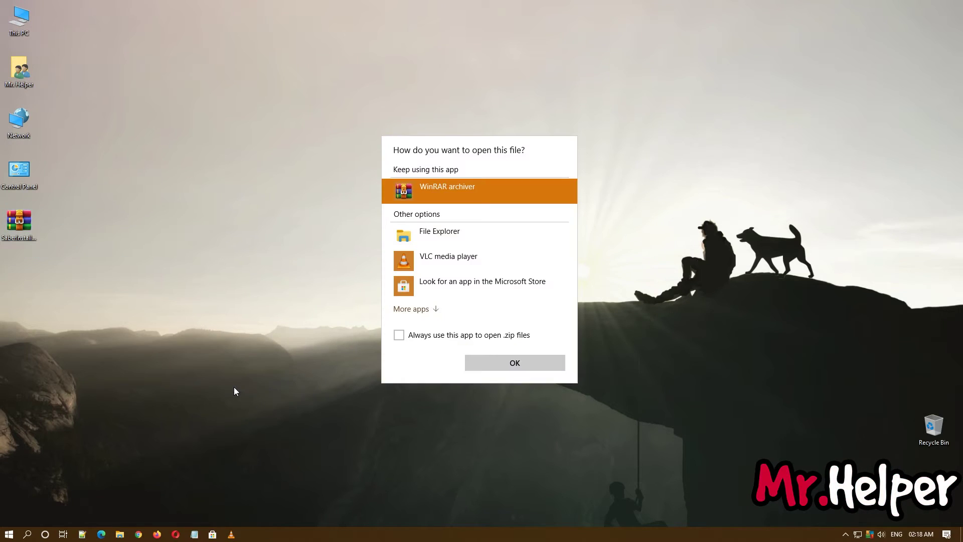
click(417, 240)
click(545, 367)
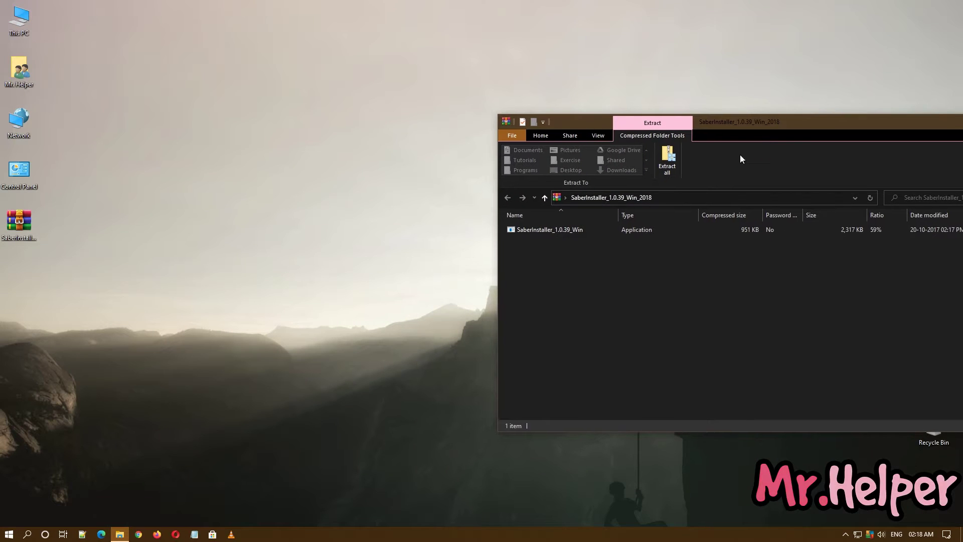
Step: Extract the SaberInstaller_1.0.39_Win application onto the desktop and close the archive's folder window
click(567, 229)
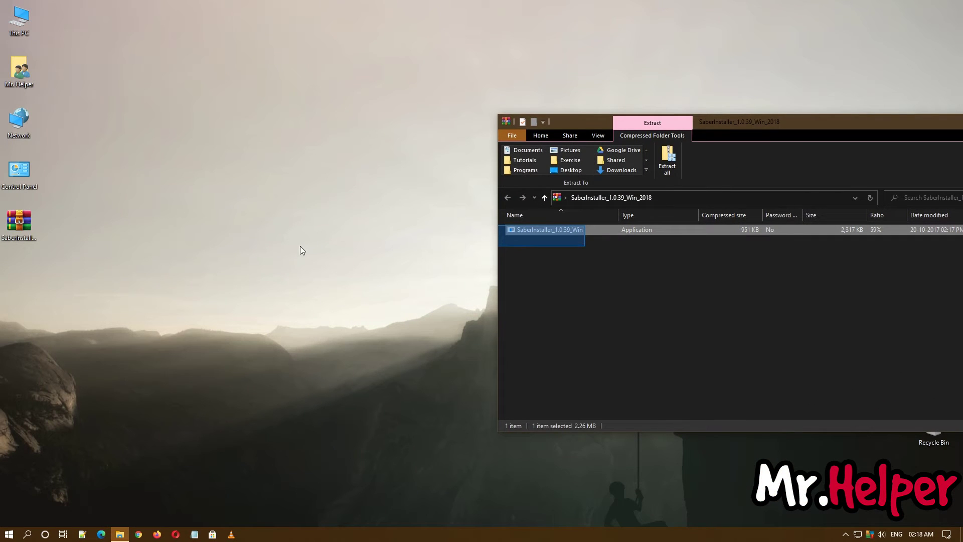
drag(516, 230, 320, 233)
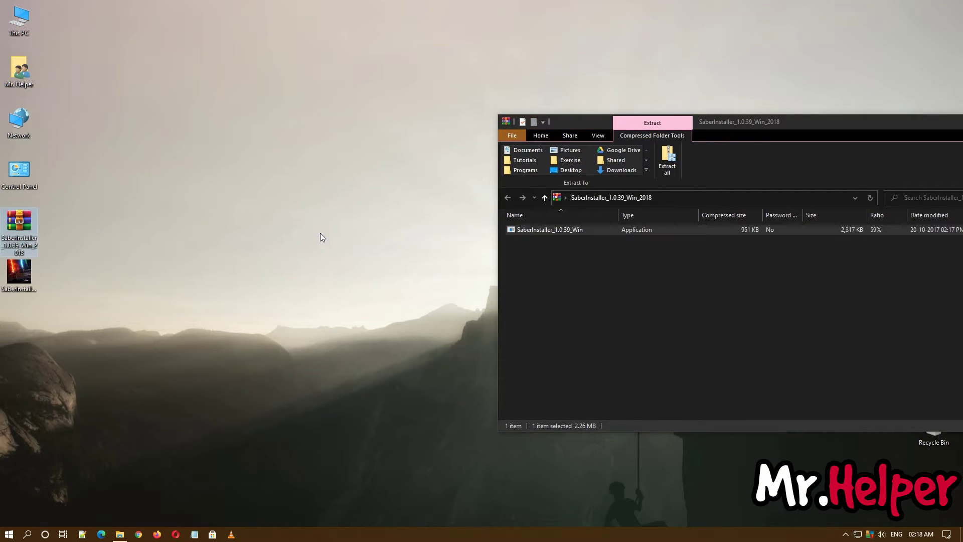
click(962, 122)
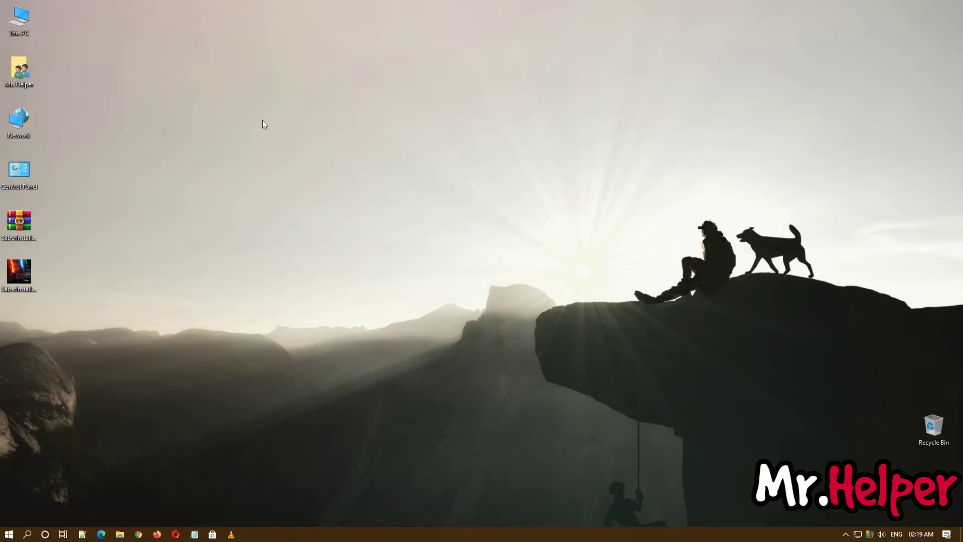
Step: In File Explorer, open the folder D:\Program Files\Adobe\Adobe After Effects 2020\Support Files\Plug-ins
double_click(18, 21)
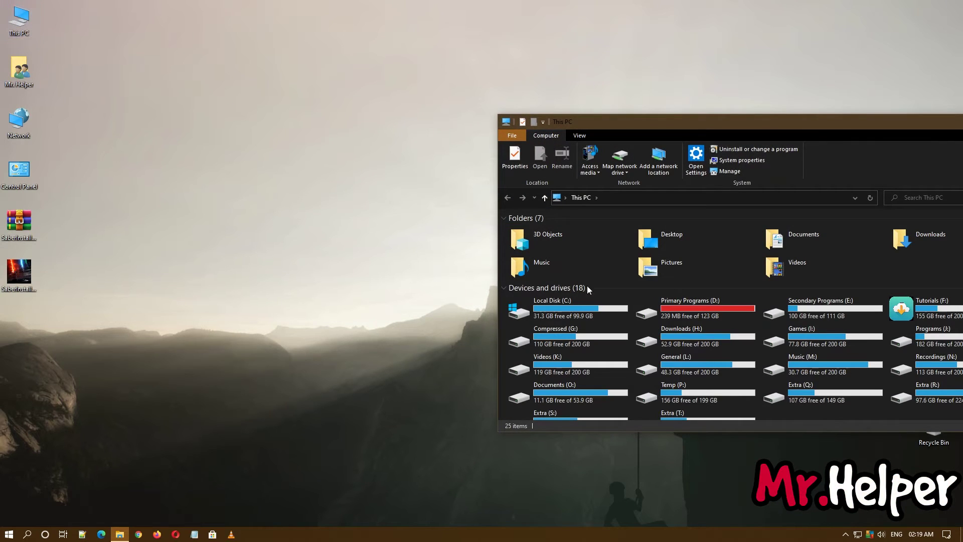
double_click(651, 125)
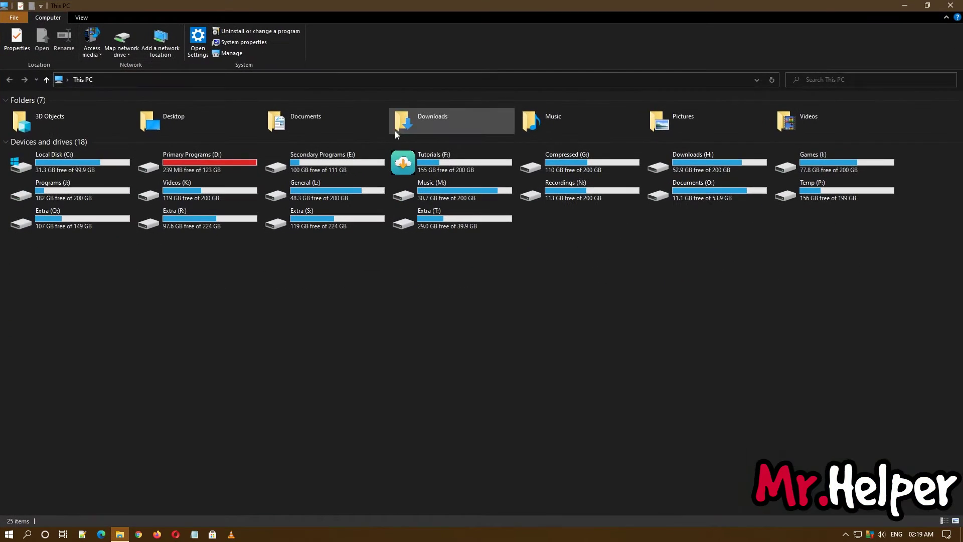
double_click(216, 162)
double_click(98, 157)
double_click(98, 157)
right_click(98, 160)
click(78, 146)
double_click(77, 146)
double_click(77, 150)
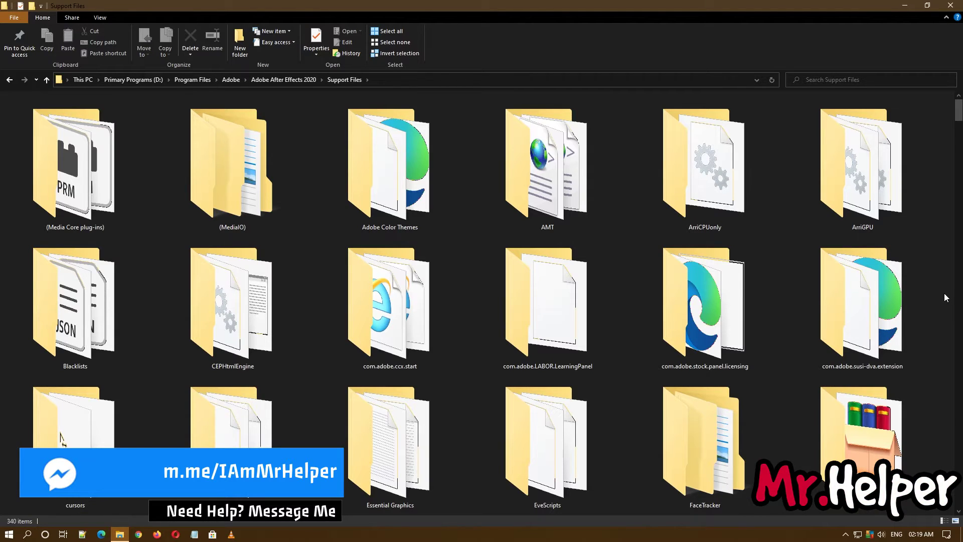
key(p)
double_click(886, 205)
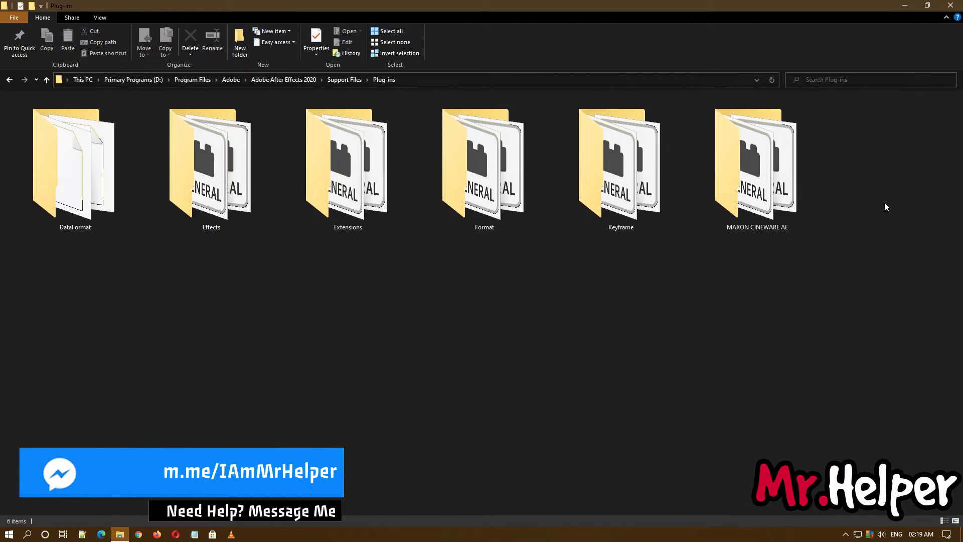
Step: Put the full path of the Plug-ins folder on the clipboard
click(421, 77)
right_click(427, 80)
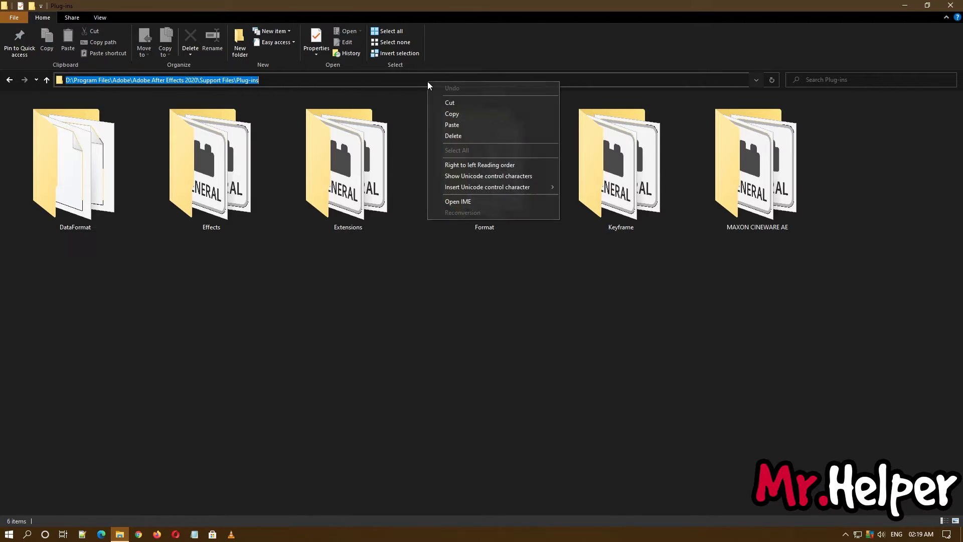
click(450, 102)
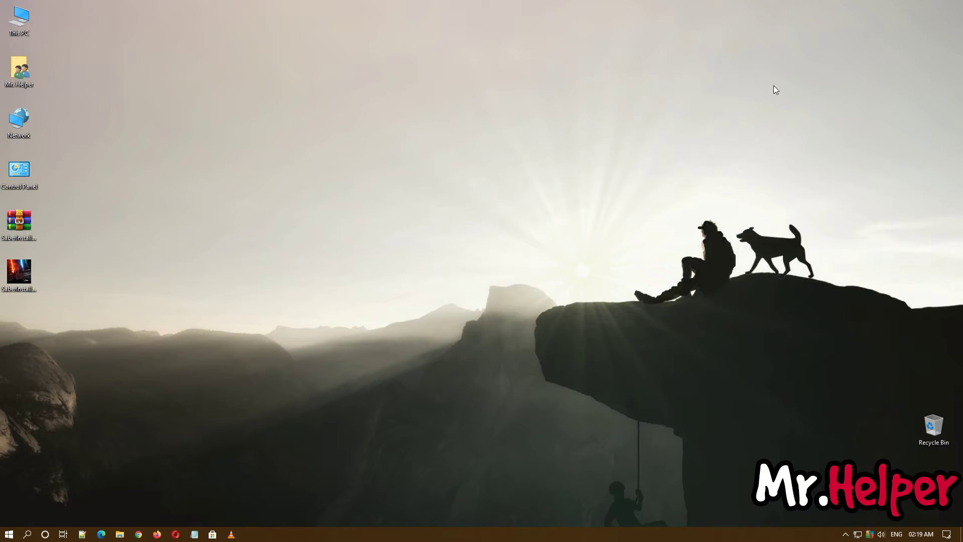
Step: Run the extracted Saber installer from the desktop and choose the Custom install target instead of version 17.0
double_click(26, 269)
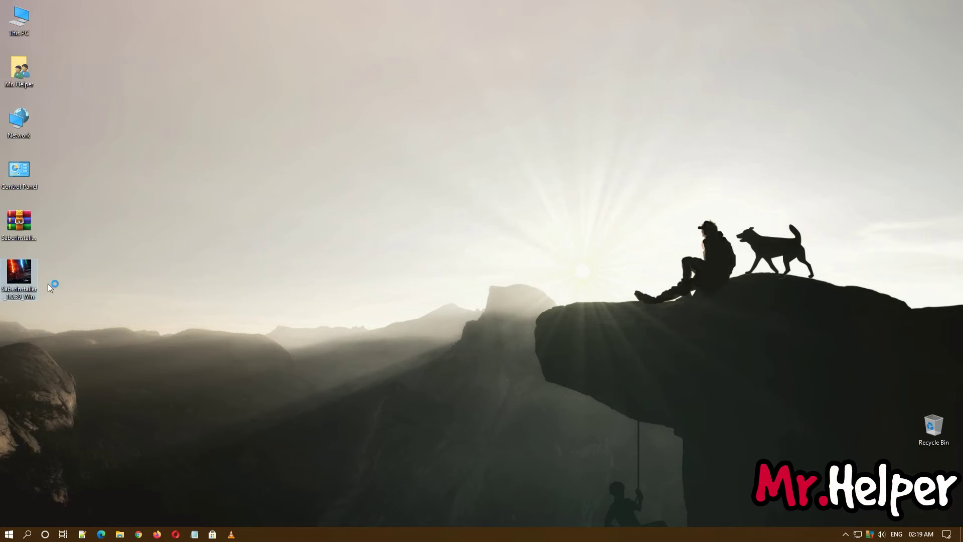
click(526, 364)
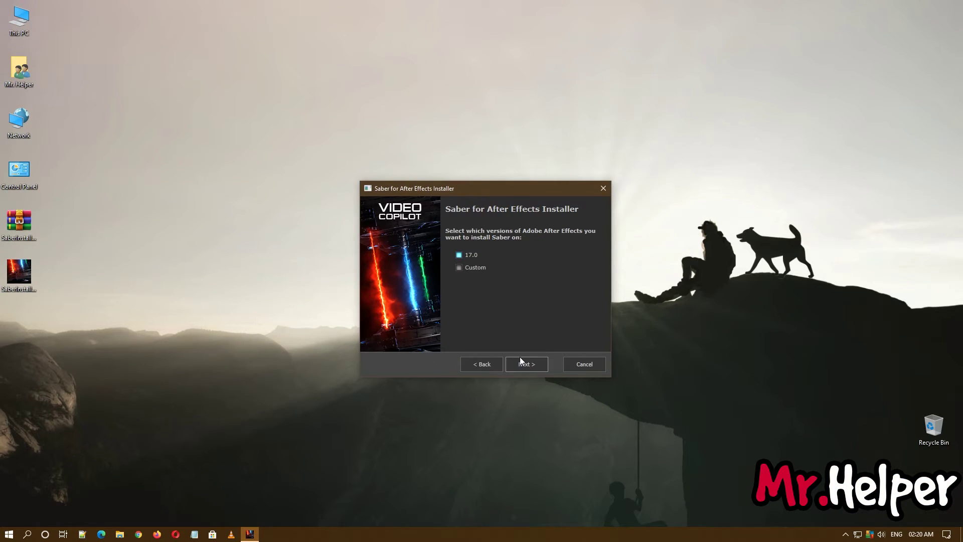
click(459, 255)
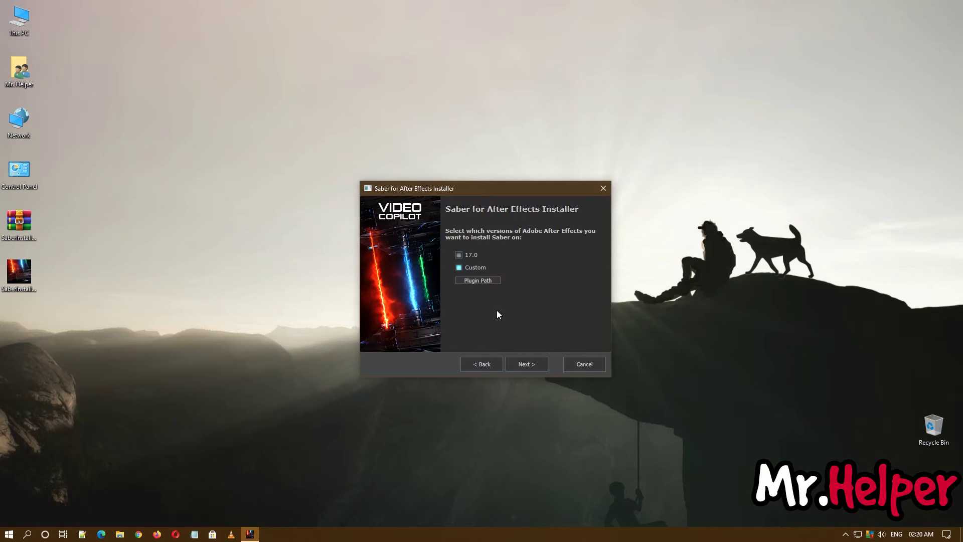
Step: Set the custom plug-in path to the copied folder D:\Program Files\Adobe\Adobe After Effects 2020\Support Files\Plug-ins
click(476, 281)
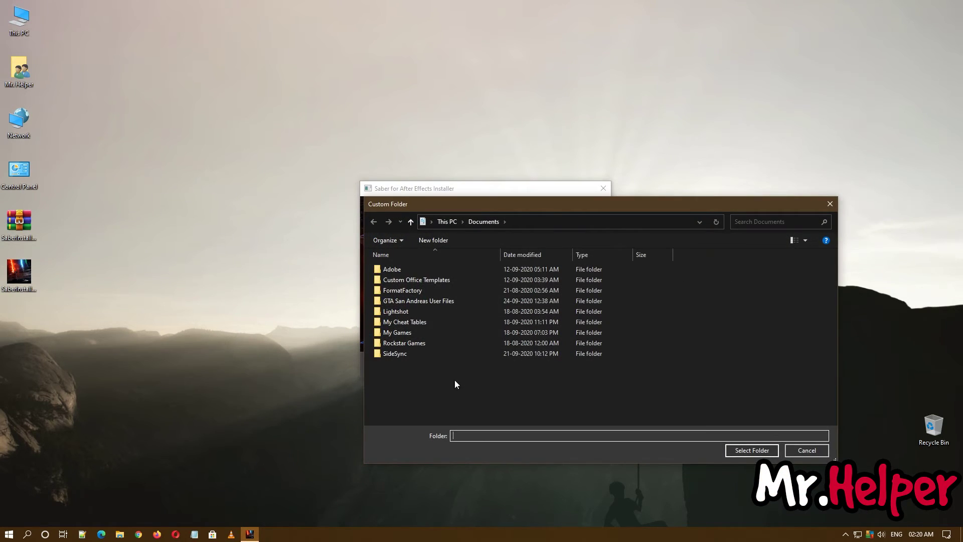
right_click(467, 436)
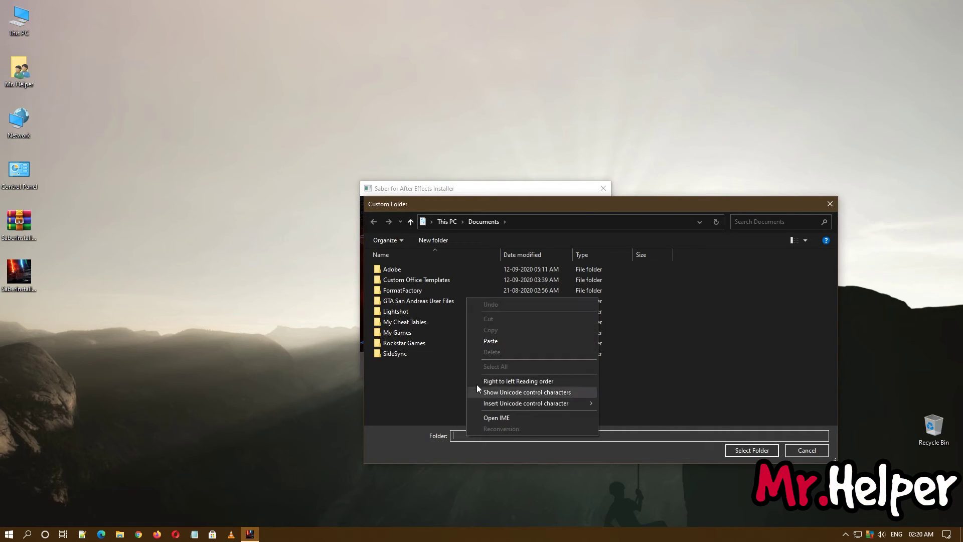
click(486, 344)
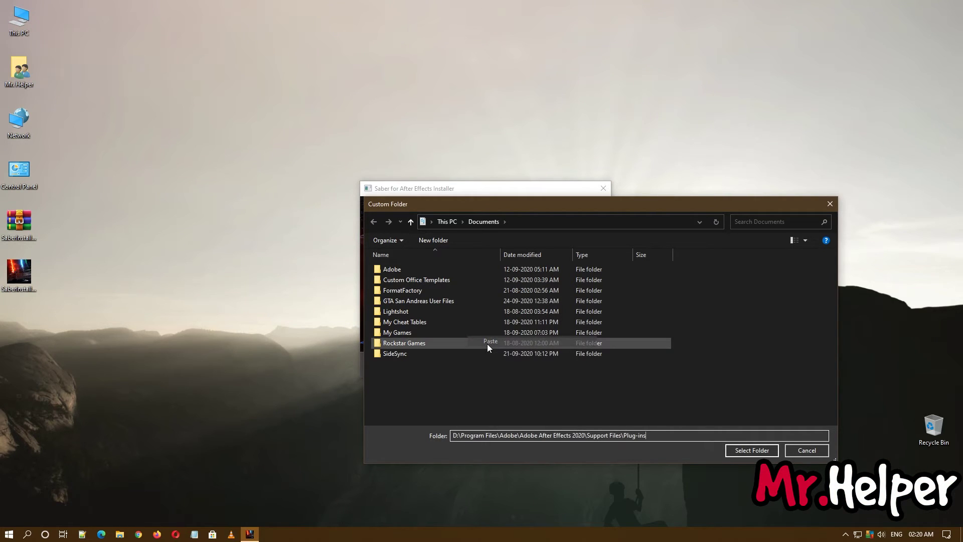
click(763, 450)
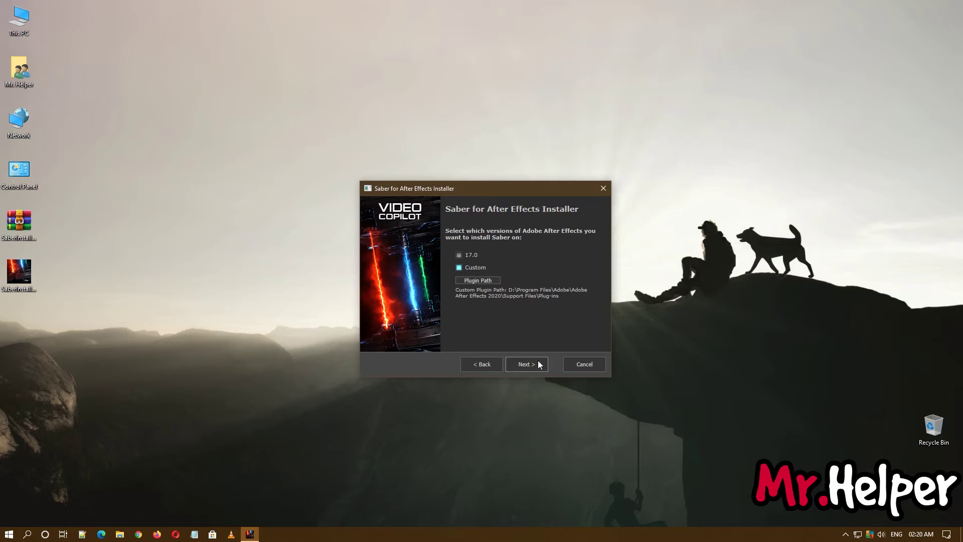
Step: Install Saber to the custom path and finish the installer
click(533, 363)
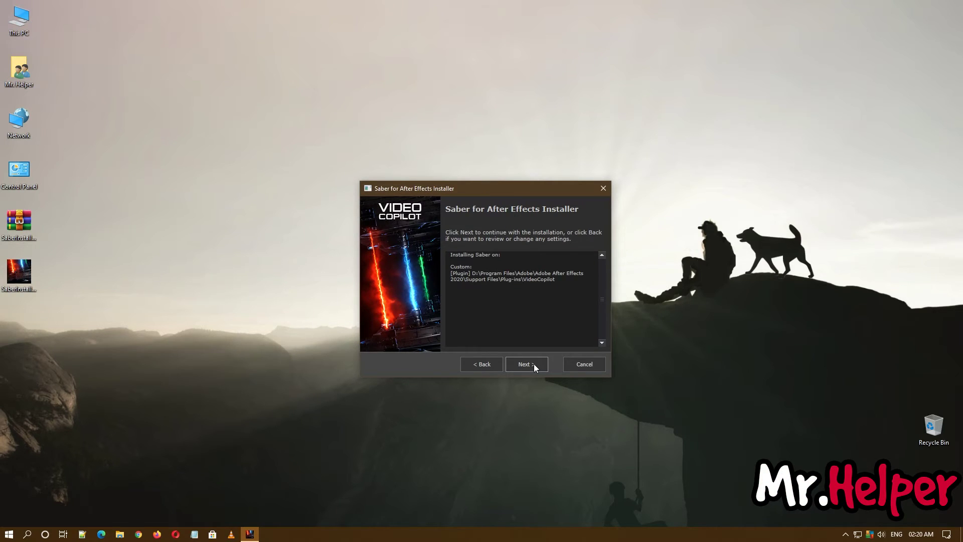
click(534, 364)
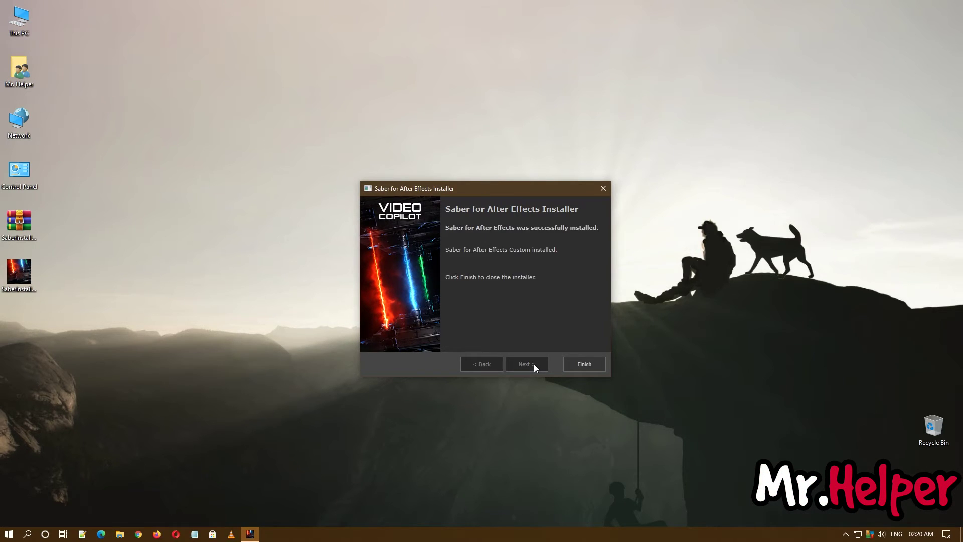
click(577, 370)
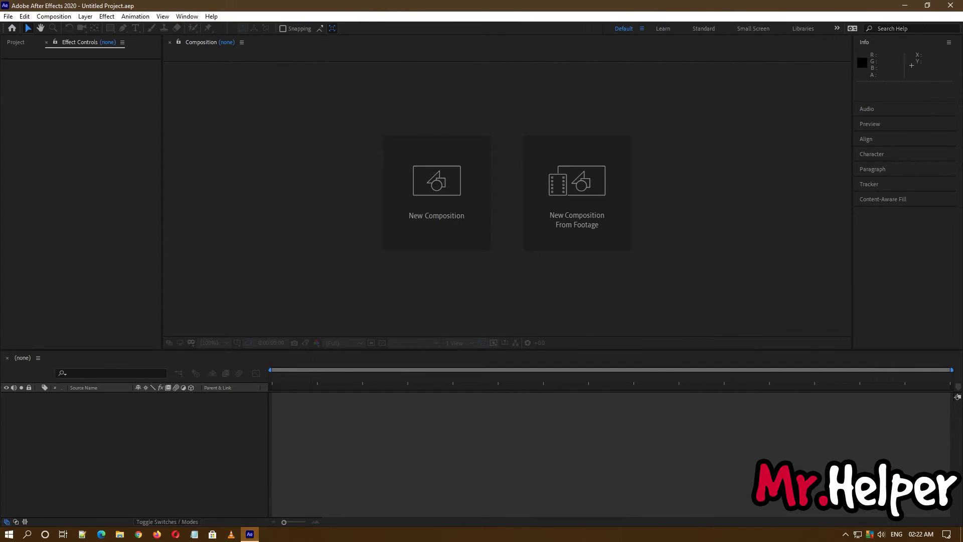
Step: In After Effects, show Effects & Presets and create an HDTV 1080 29.97 composition named Test
click(190, 17)
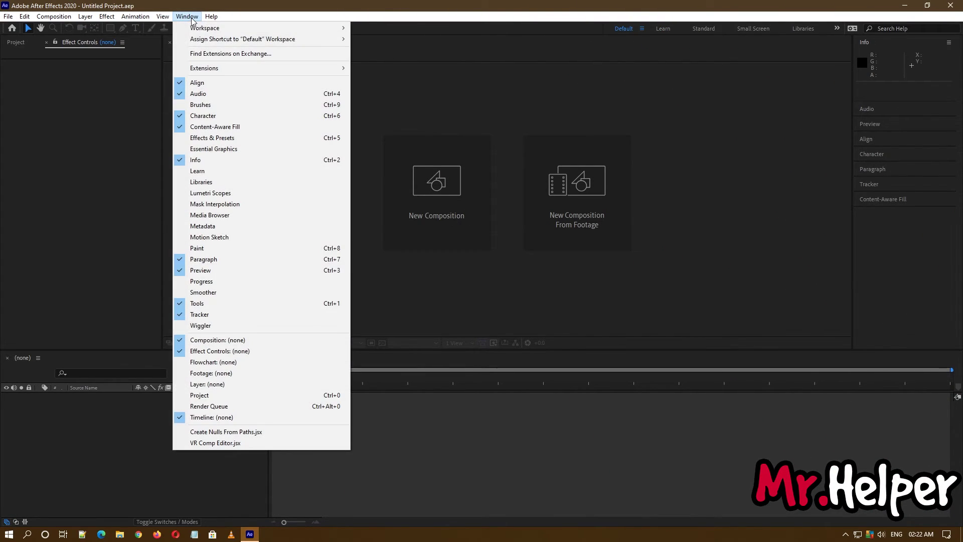
click(202, 139)
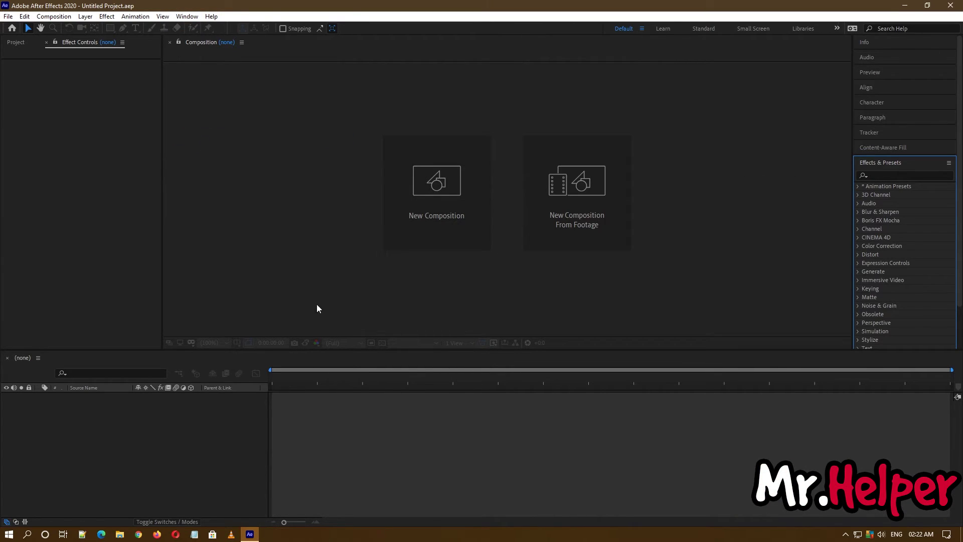
click(441, 194)
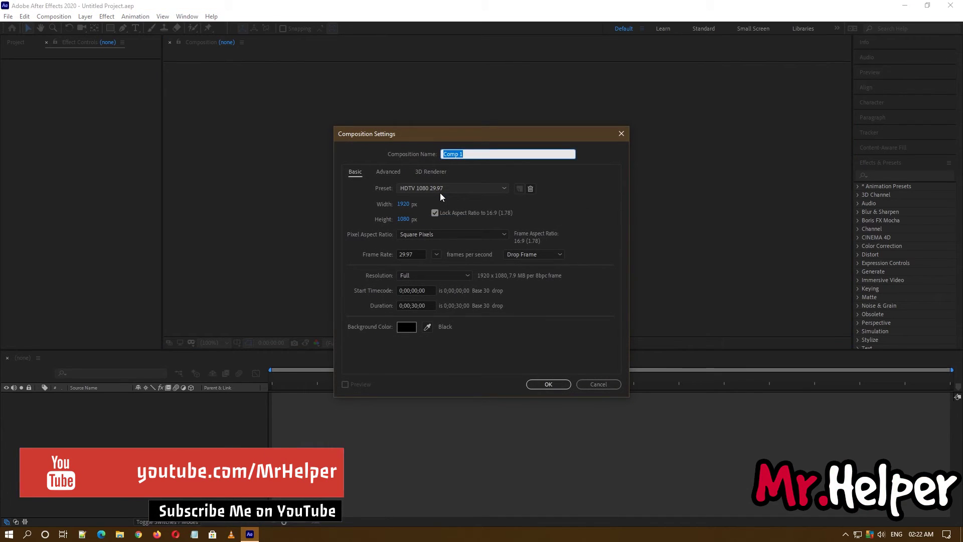
text(Test)
key(Return)
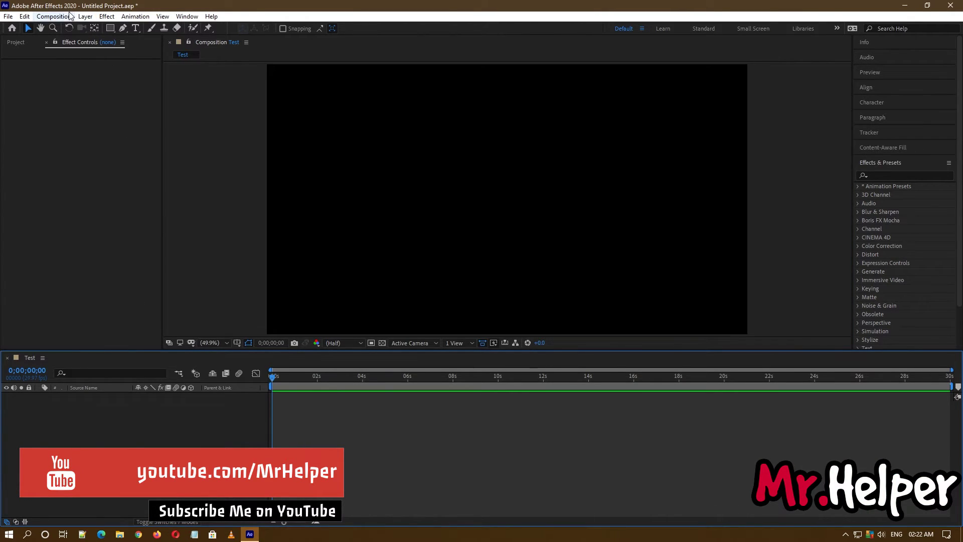
click(53, 16)
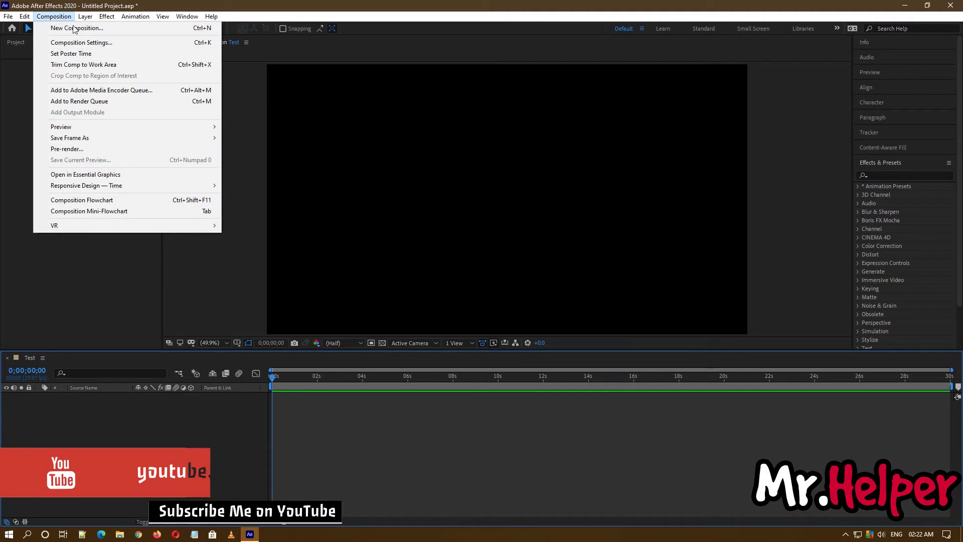
click(159, 28)
click(578, 382)
Step: Add a new dark gray solid layer to the Test composition
right_click(149, 437)
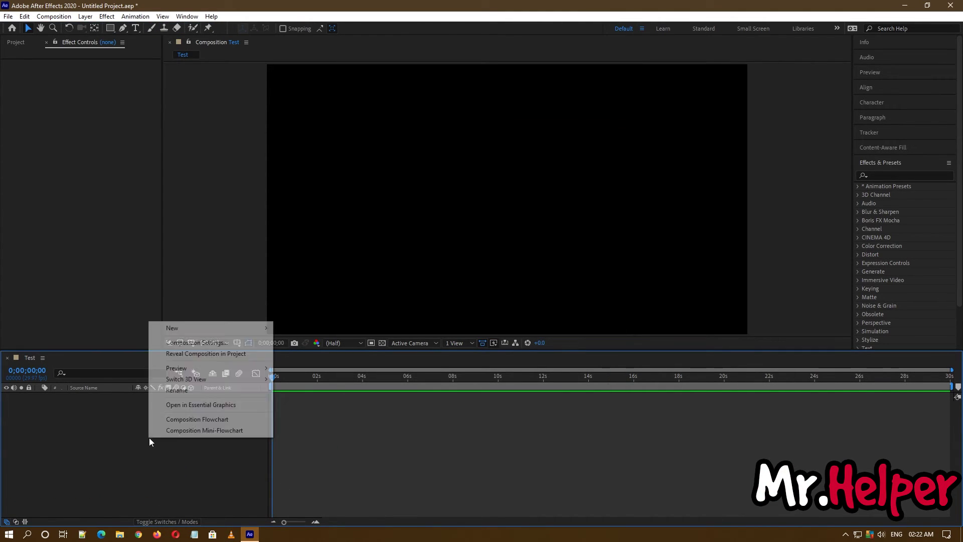
mouse_move(232, 329)
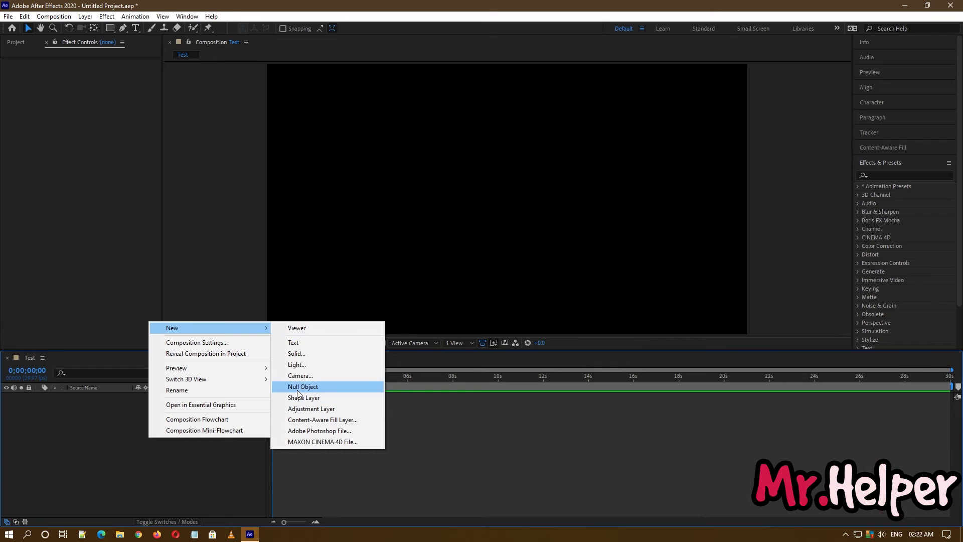
click(297, 353)
click(499, 357)
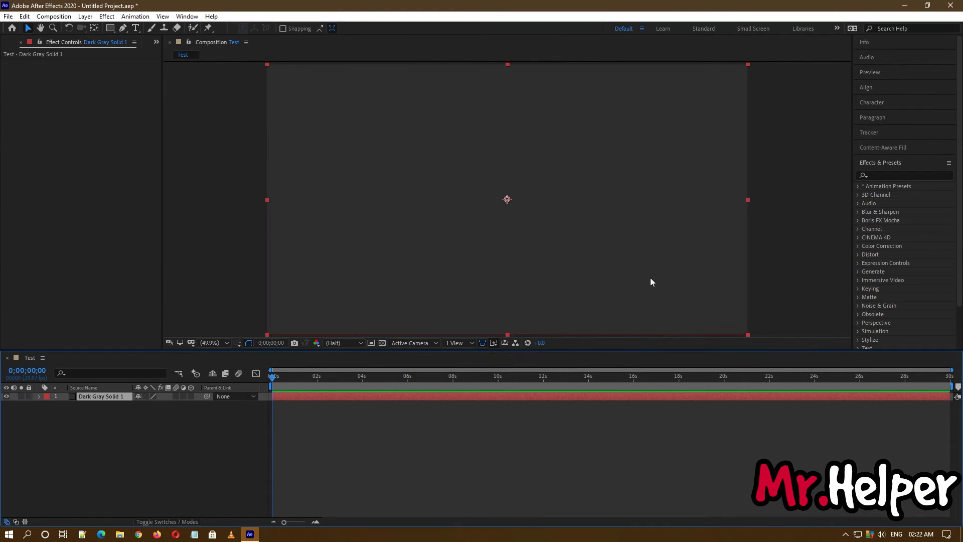
Step: Search the effects for "Saber" and apply the Video Copilot Saber effect to the dark gray solid
click(871, 176)
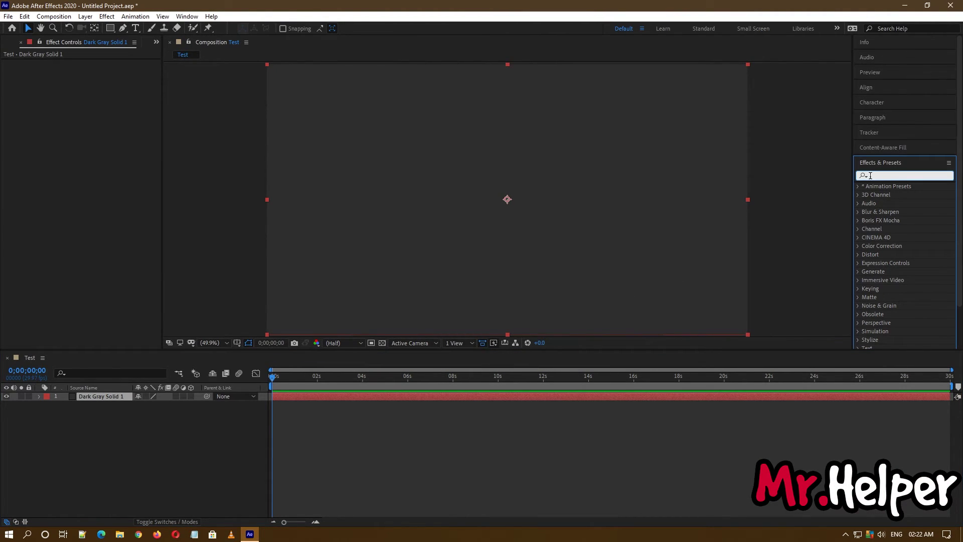
text(Saber)
drag(888, 194, 529, 235)
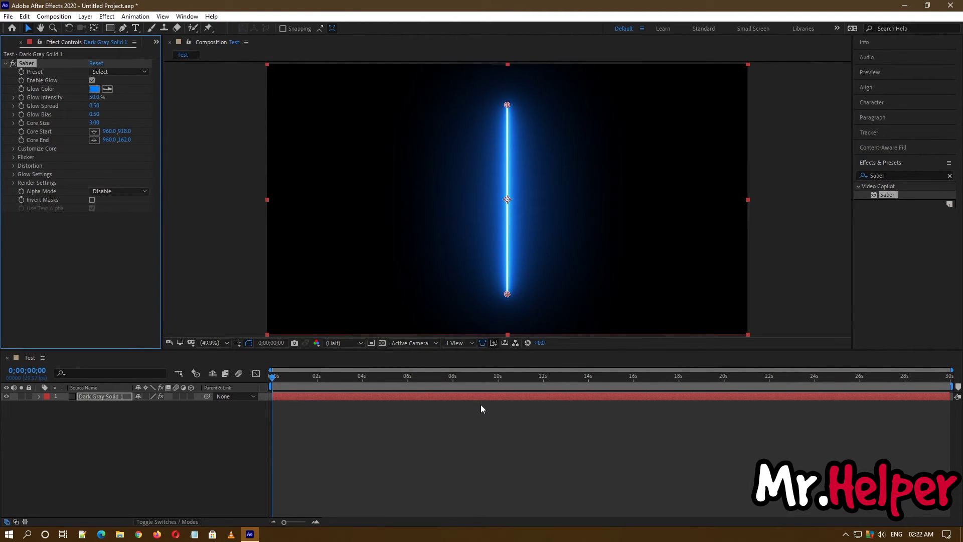